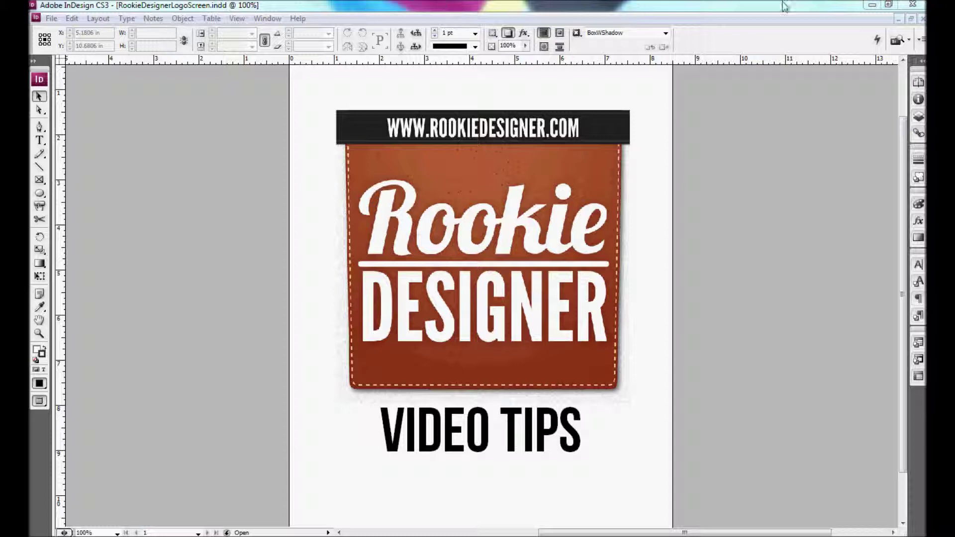
- Minimize the InDesign logo layout to reveal the 2011-07-27 photo folder in Bridge
{"action": "left_click", "coordinate": [877, 7]}
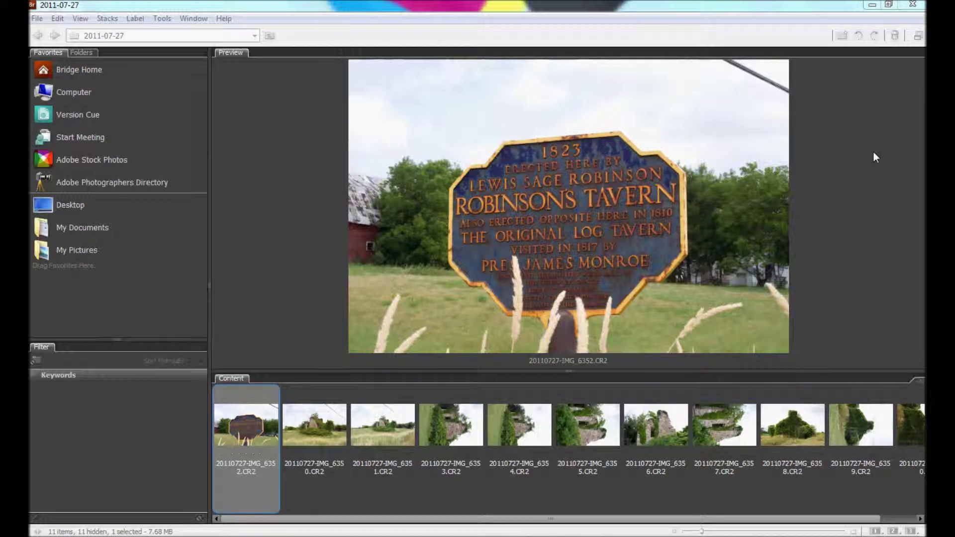
- Preview photos IMG_6350 through IMG_6355 to find the sideways shots
{"action": "left_click", "coordinate": [315, 433]}
{"action": "left_click", "coordinate": [390, 431]}
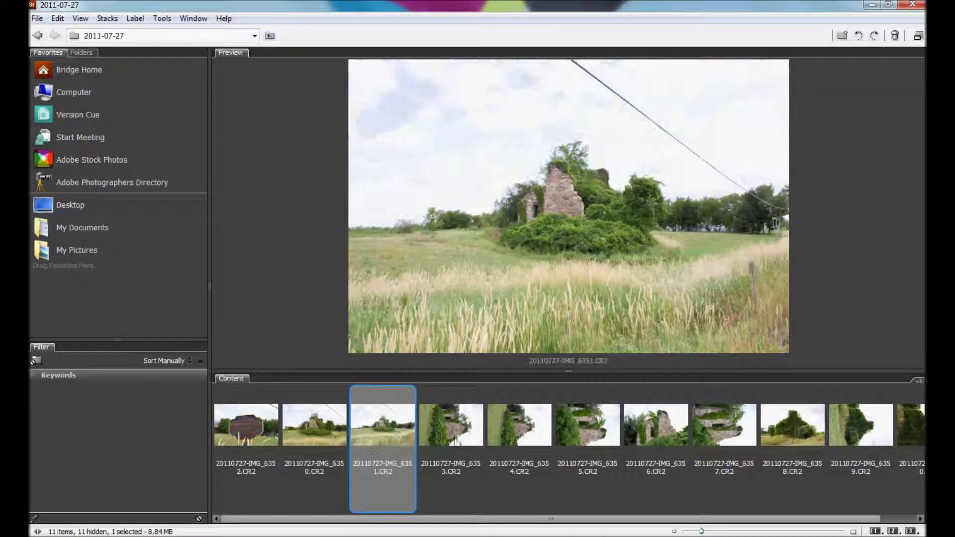
{"action": "left_click", "coordinate": [458, 438]}
{"action": "left_click", "coordinate": [529, 433]}
{"action": "left_click", "coordinate": [579, 436]}
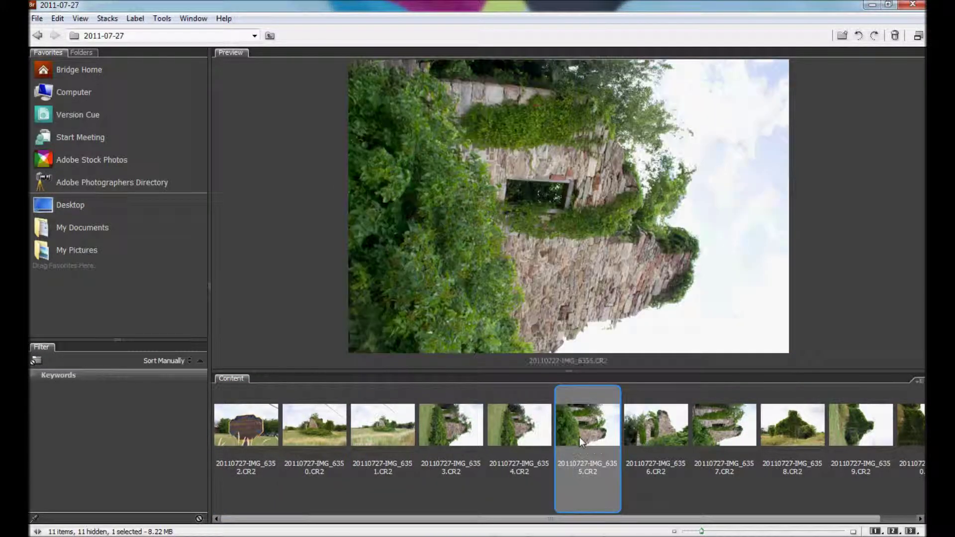
- Rotate IMG_6353 90° counterclockwise to portrait, then select IMG_6354
{"action": "left_click", "coordinate": [467, 433]}
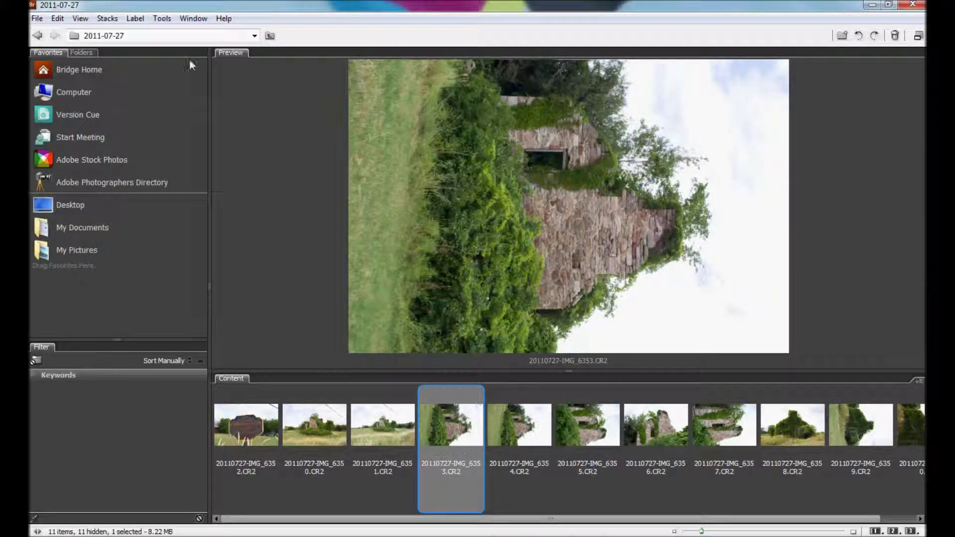
{"action": "left_click", "coordinate": [57, 19]}
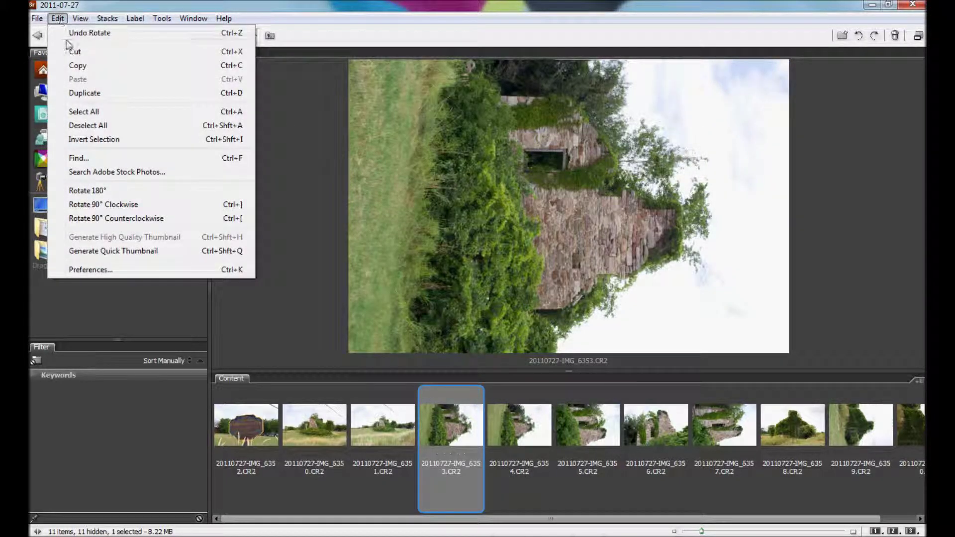
{"action": "left_click", "coordinate": [99, 220]}
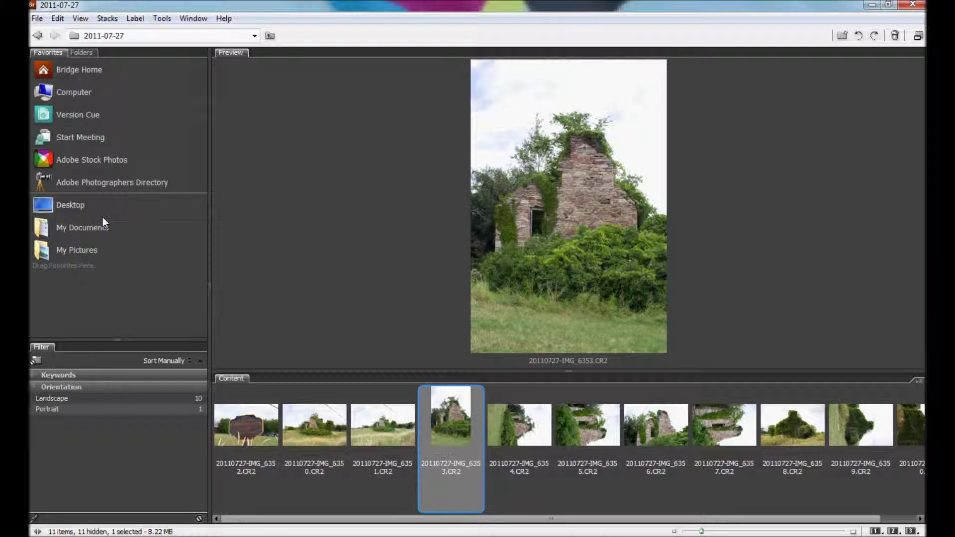
{"action": "left_click", "coordinate": [515, 418]}
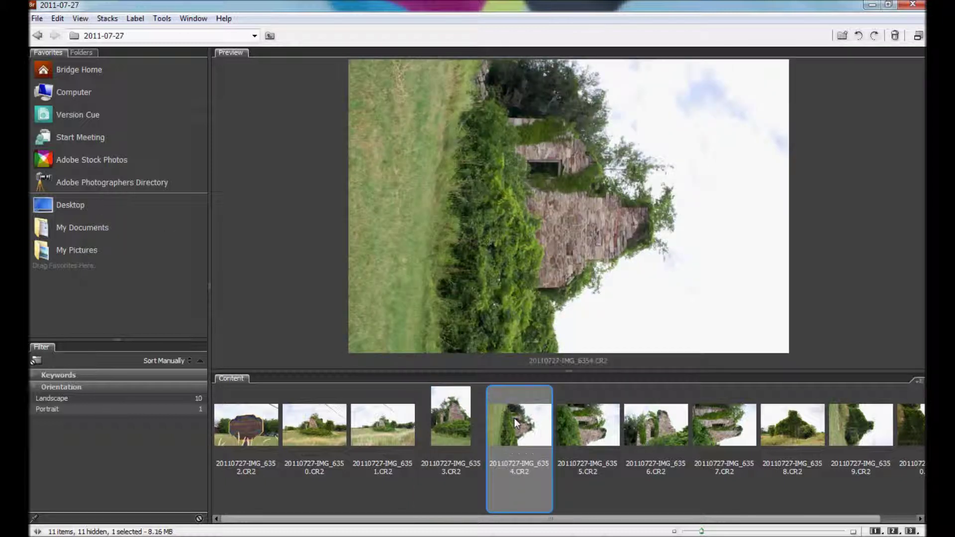
- Rotate IMG_6354, then IMG_6355, 6357, 6359 and 6360 together, counterclockwise to portrait
{"action": "left_click", "coordinate": [513, 385]}
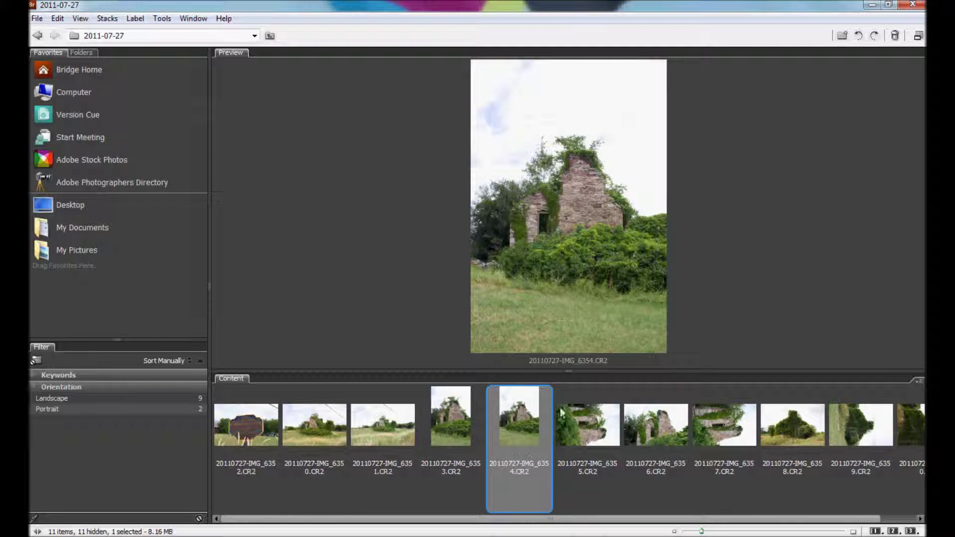
{"action": "left_click", "coordinate": [588, 420]}
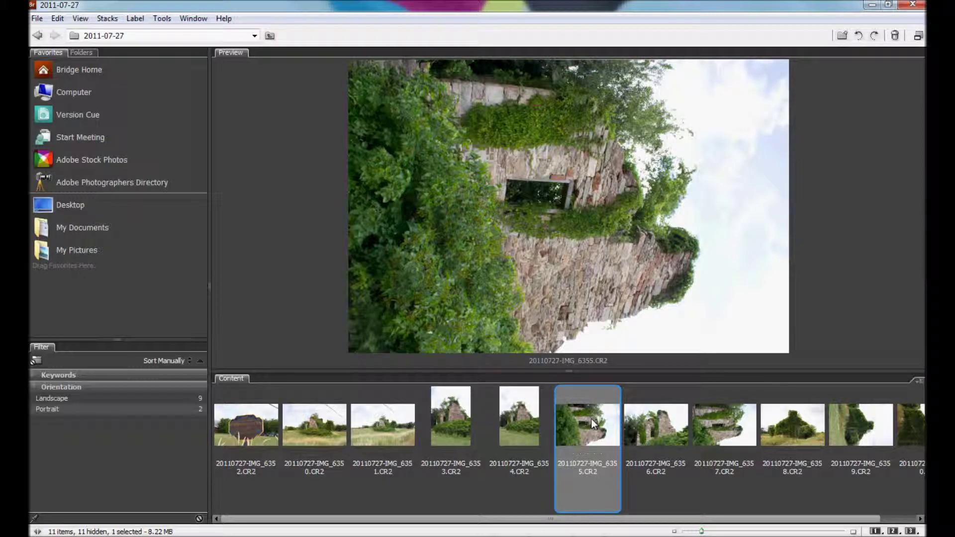
{"action": "left_click", "coordinate": [853, 434], "text": "ctrl"}
{"action": "left_click", "coordinate": [735, 434], "text": "ctrl"}
{"action": "left_click", "coordinate": [916, 434], "text": "ctrl"}
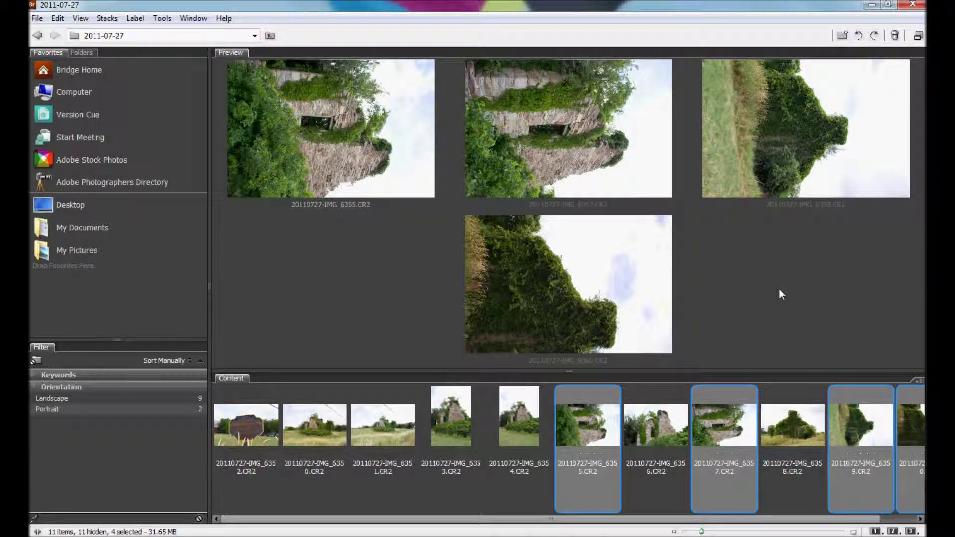
{"action": "key", "text": "ctrl+bracketleft"}
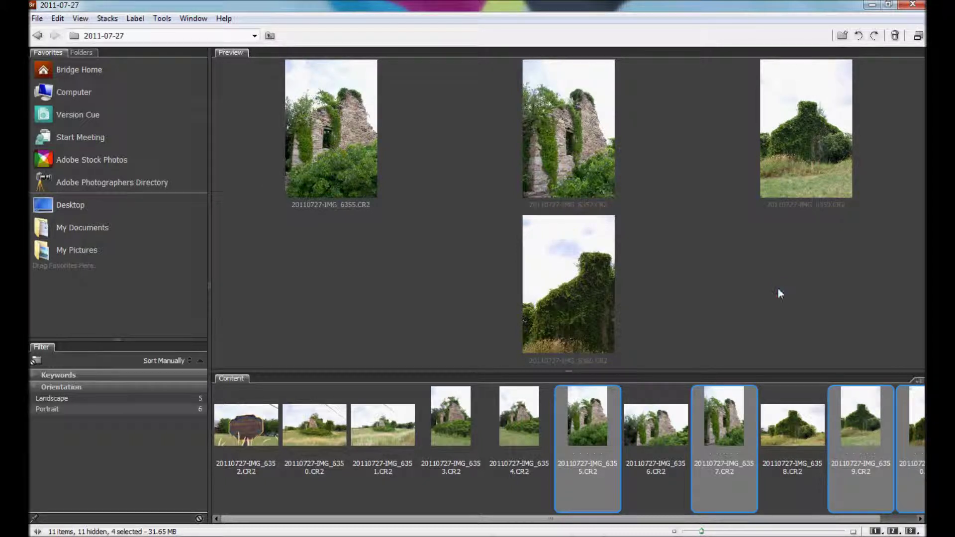
{"action": "left_click", "coordinate": [255, 437]}
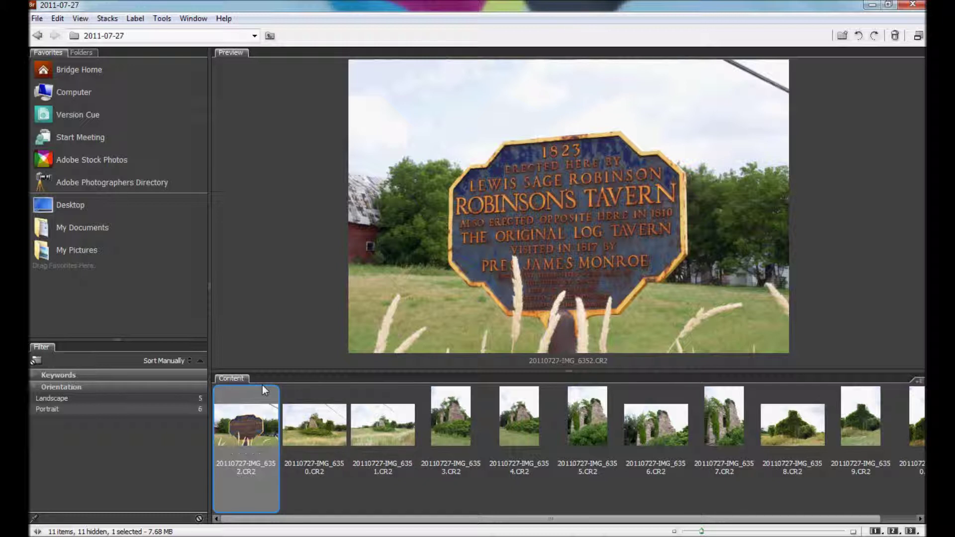
- Rate the tavern sign photo five stars, IMG_6350 two, IMG_6351 one, IMG_6354 four
{"action": "key", "text": "ctrl+5"}
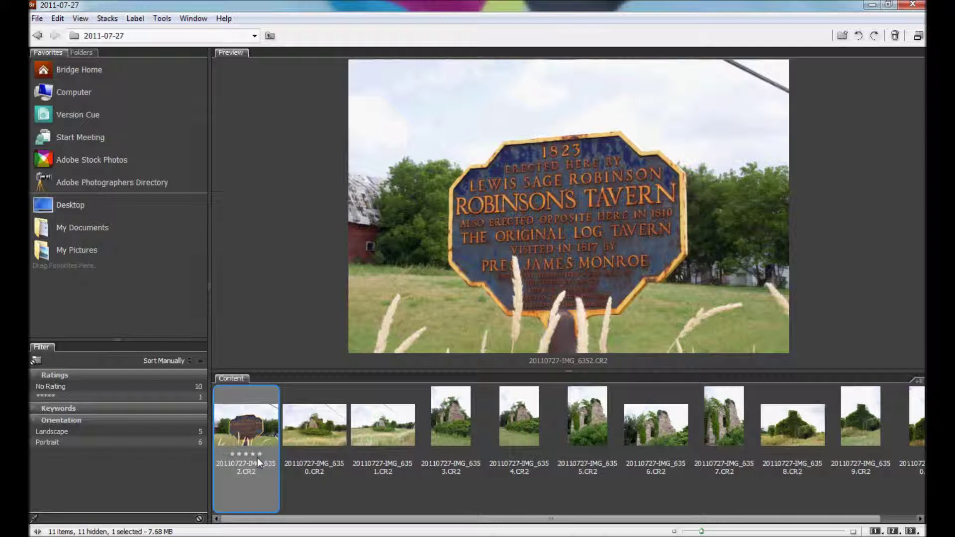
{"action": "left_click", "coordinate": [318, 429]}
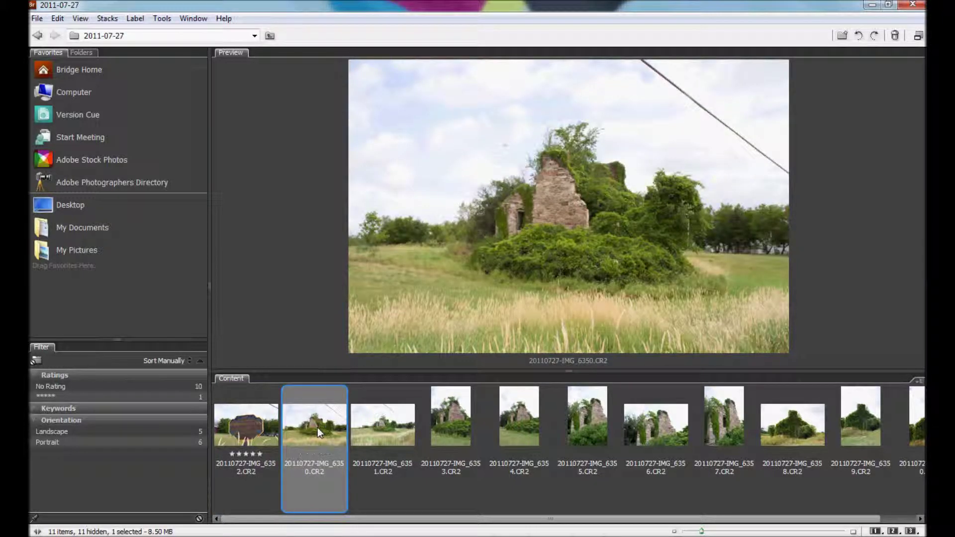
{"action": "key", "text": "ctrl+2"}
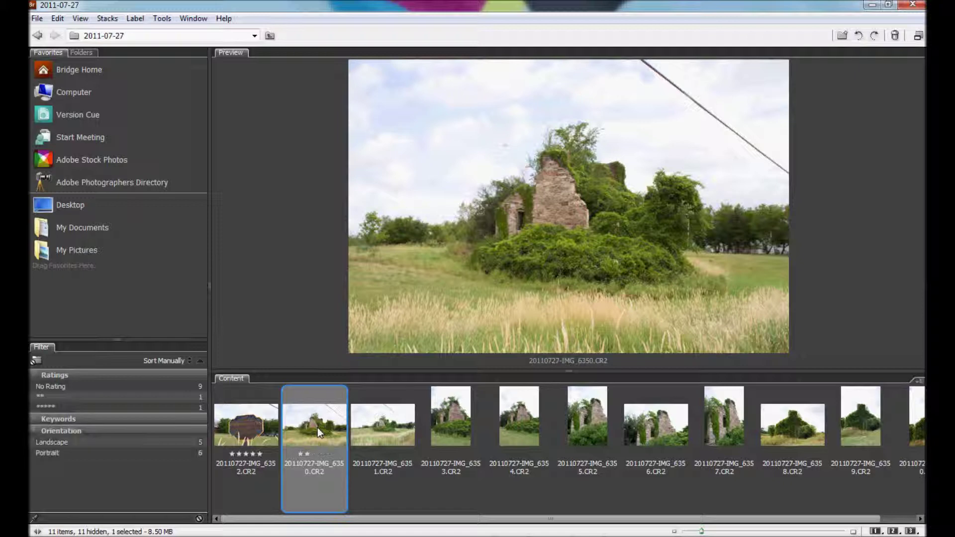
{"action": "left_click", "coordinate": [378, 418]}
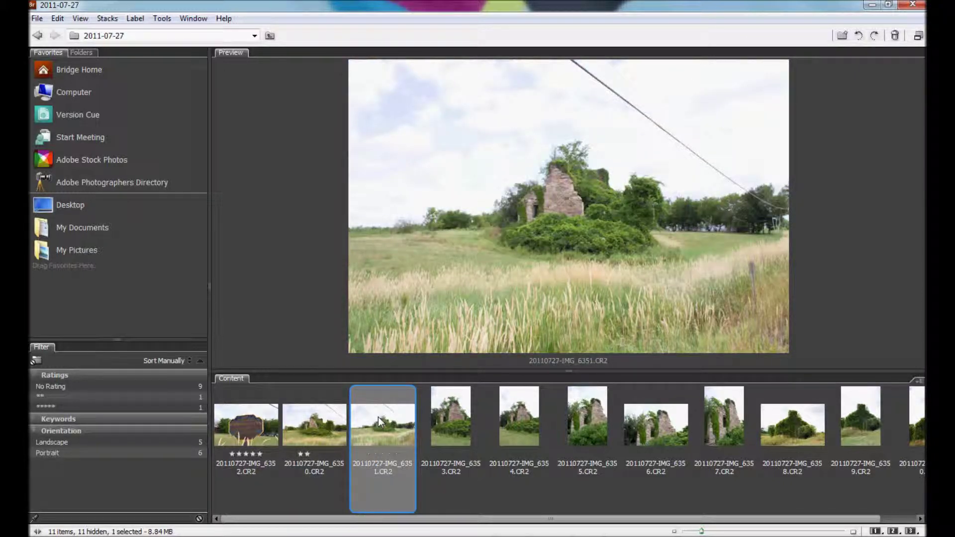
{"action": "key", "text": "ctrl+1"}
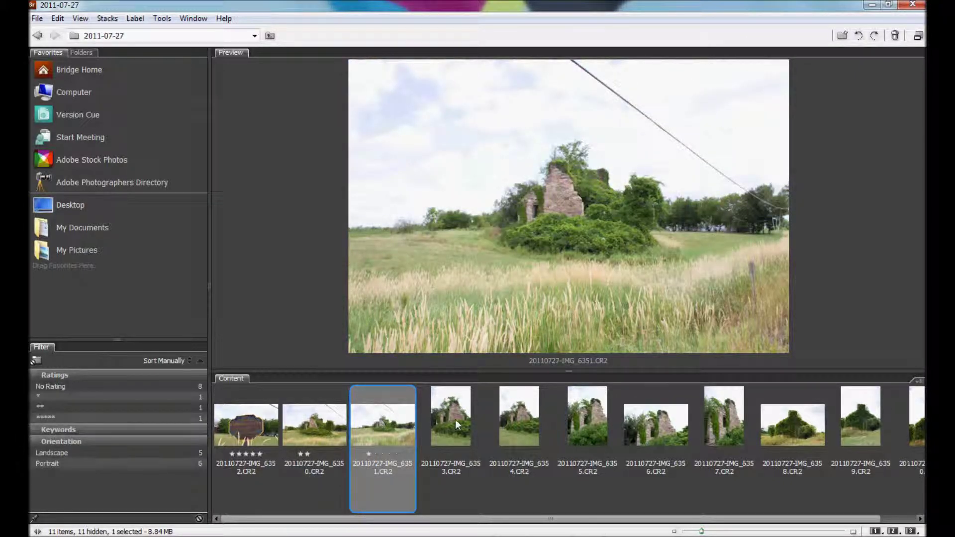
{"action": "left_click", "coordinate": [456, 420]}
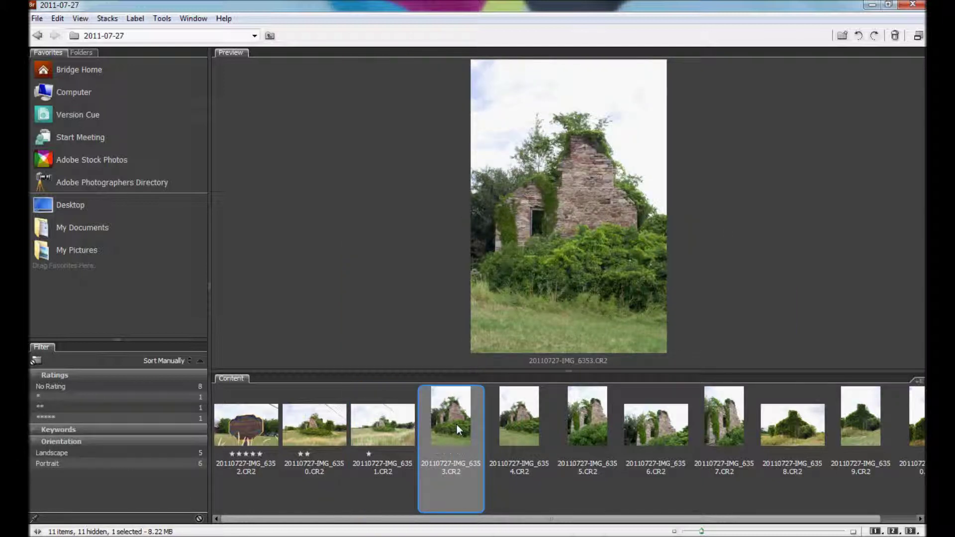
{"action": "left_click", "coordinate": [516, 429]}
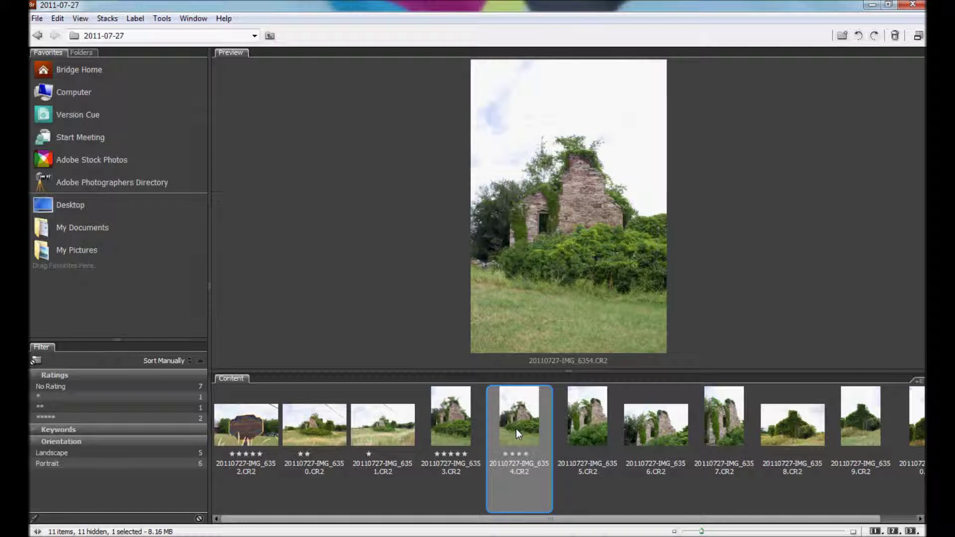
{"action": "key", "text": "ctrl+4"}
- Rate photos IMG_6355 through IMG_6360, giving IMG_6356 and IMG_6360 five stars
{"action": "left_click", "coordinate": [594, 422]}
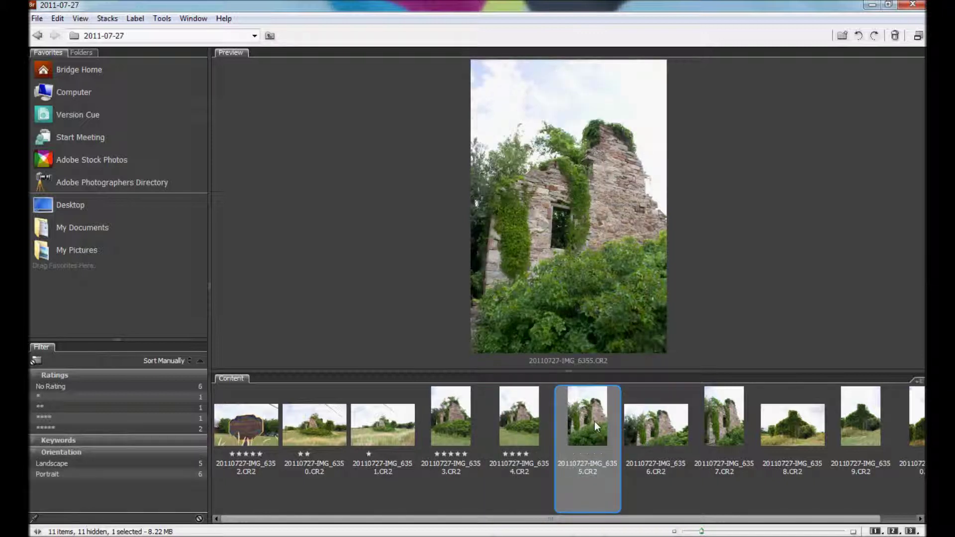
{"action": "left_click", "coordinate": [683, 437]}
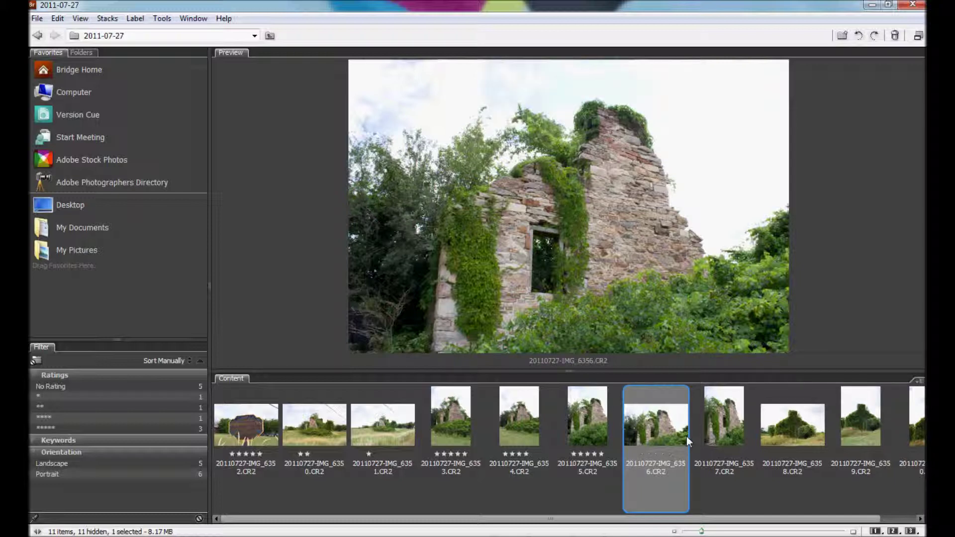
{"action": "key", "text": "ctrl+5"}
{"action": "left_click", "coordinate": [714, 429]}
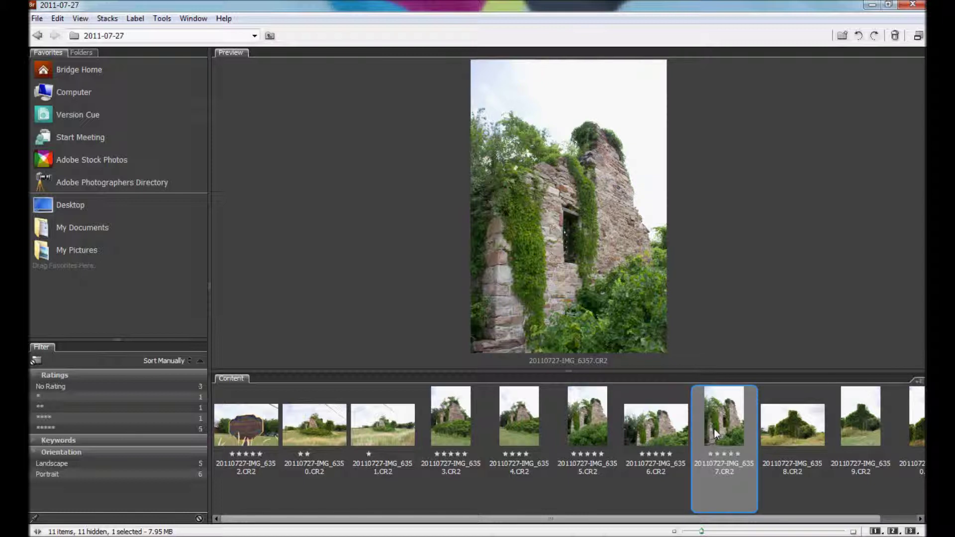
{"action": "left_click", "coordinate": [805, 432]}
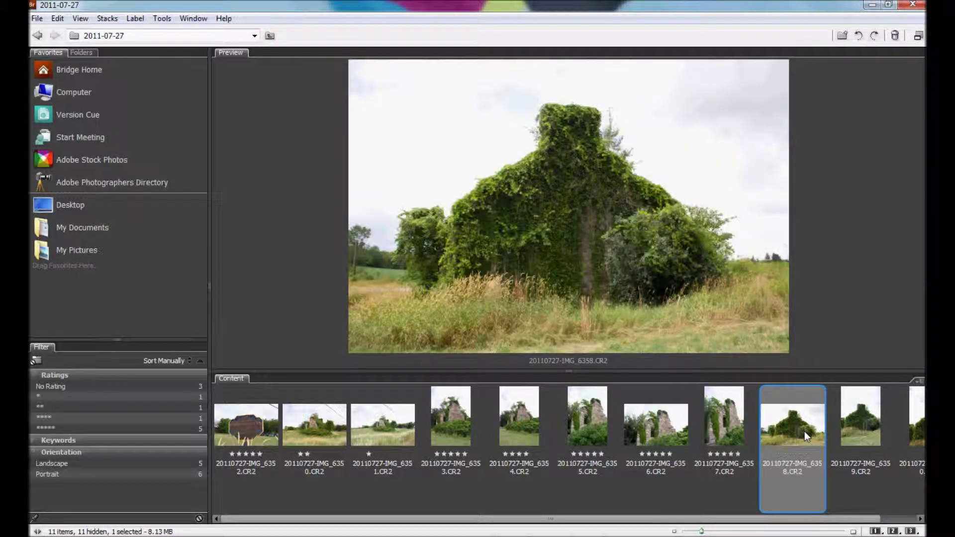
{"action": "left_click", "coordinate": [859, 430]}
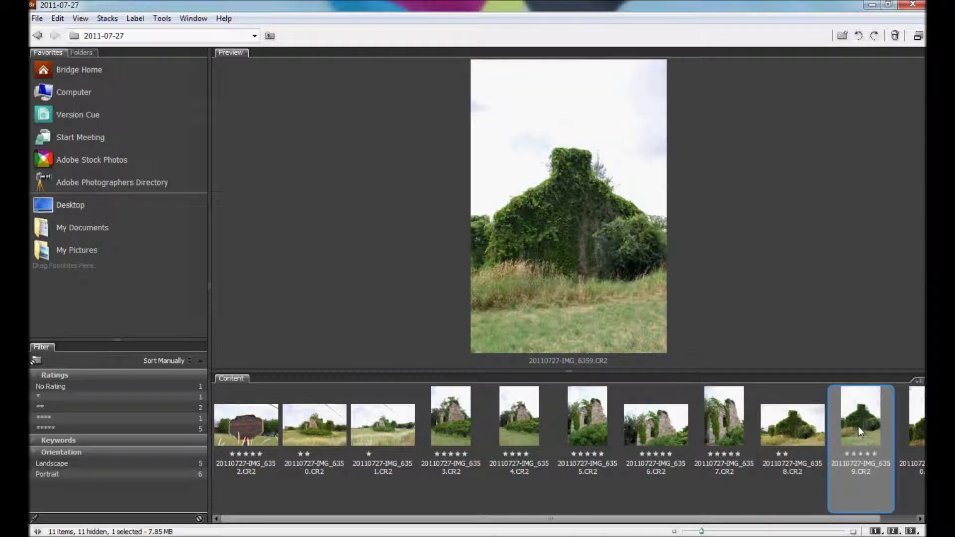
{"action": "left_click", "coordinate": [919, 429]}
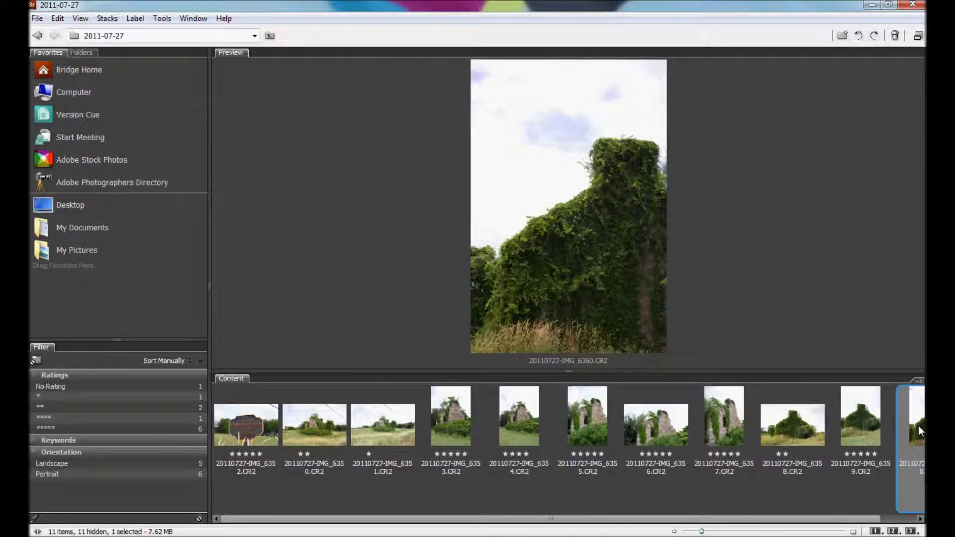
{"action": "key", "text": "ctrl+5"}
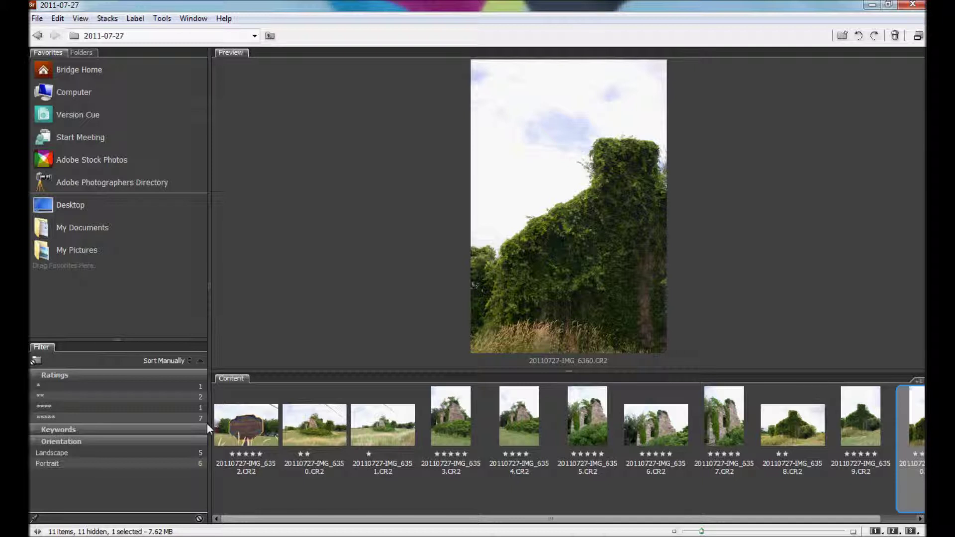
{"action": "left_click", "coordinate": [47, 419]}
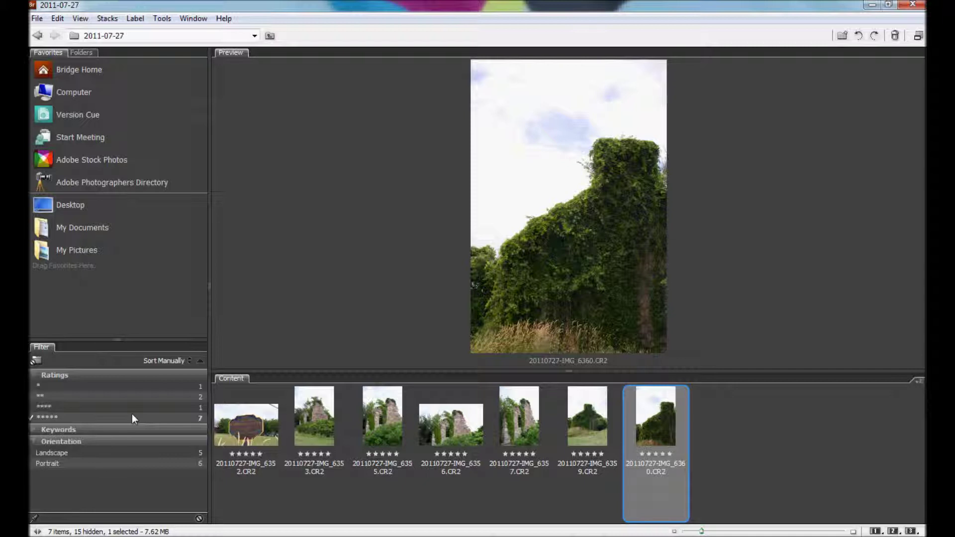
- Add four-star photos to the Ratings filter alongside the five-star ones
{"action": "left_click", "coordinate": [73, 406]}
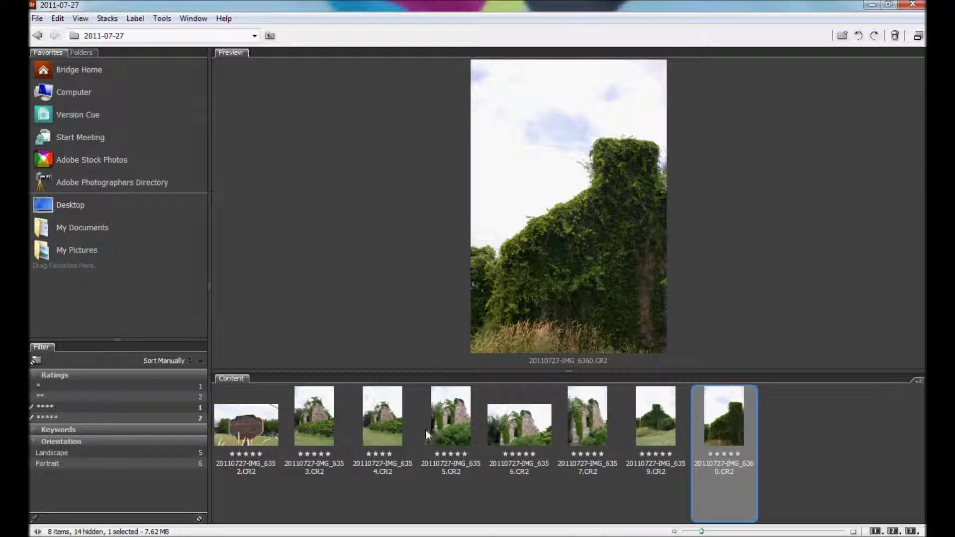